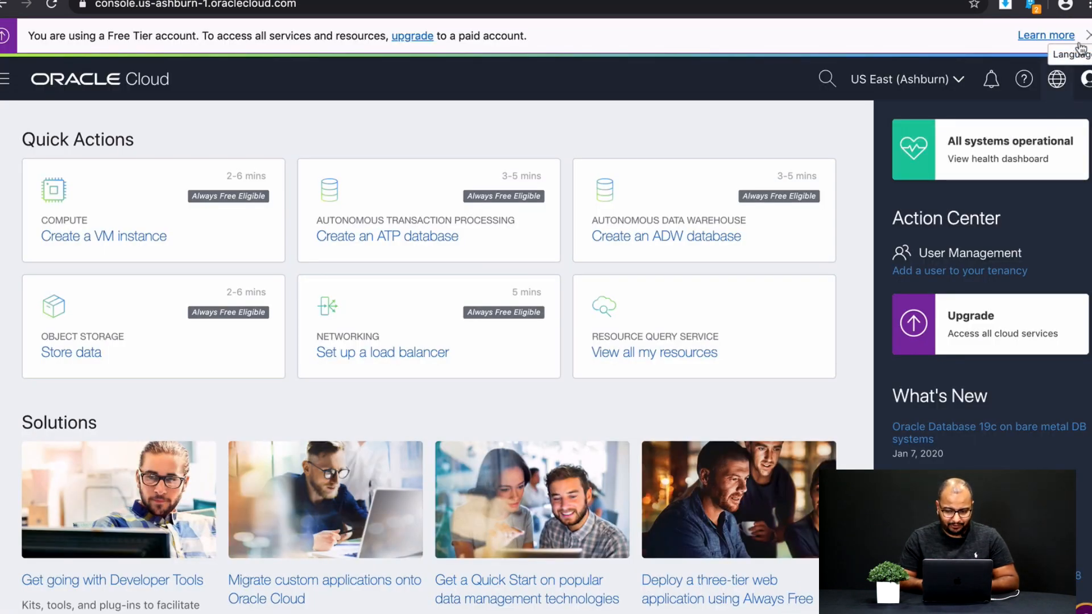
Dismiss the Free Tier account banner and open the Block Volumes page under Block Storage
click(1085, 35)
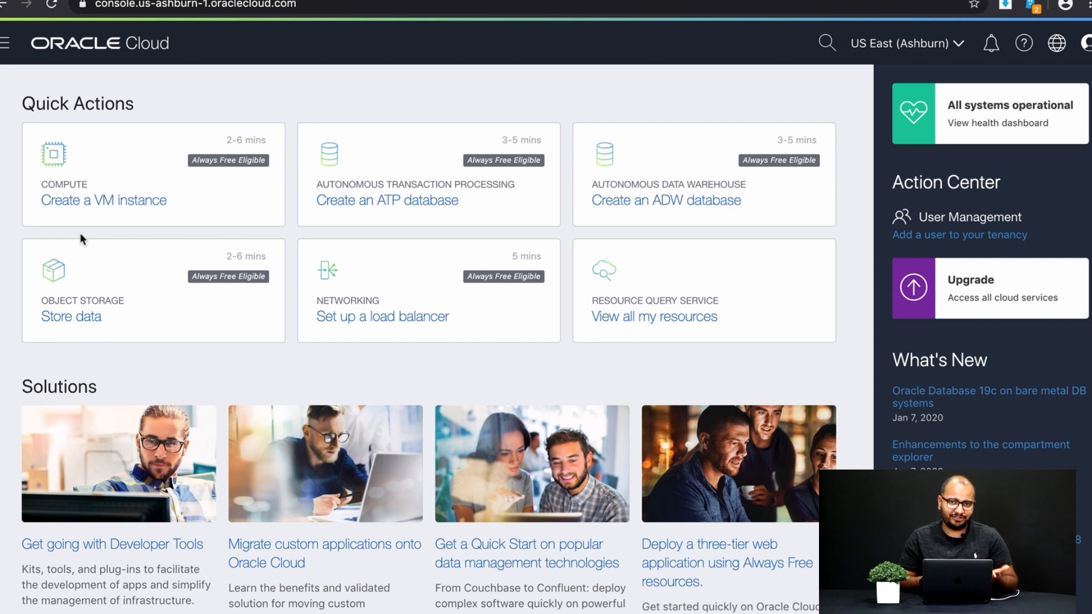
click(9, 52)
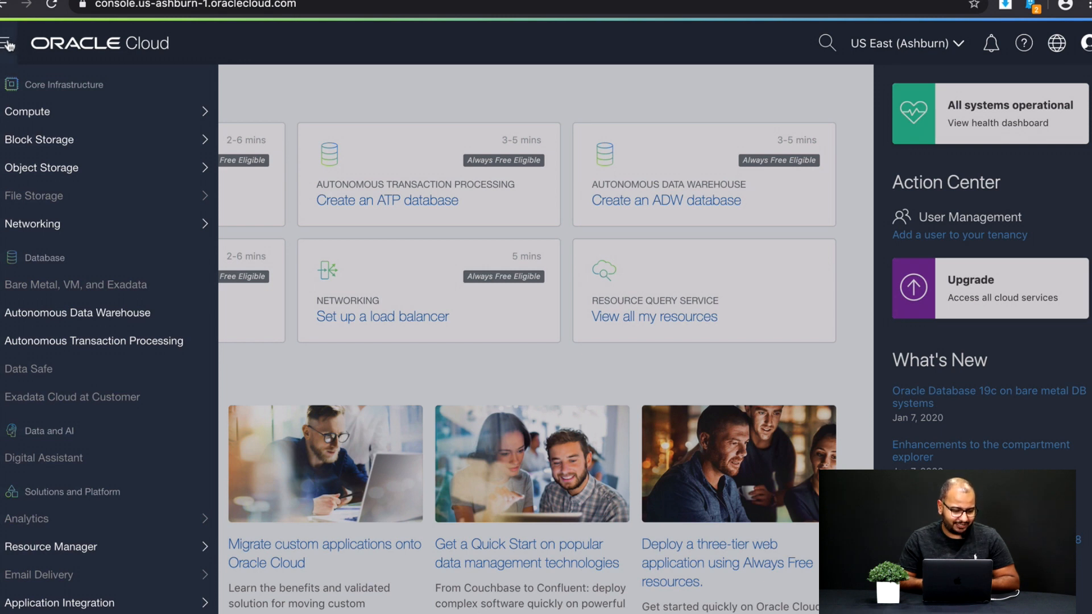
mouse_move(27, 146)
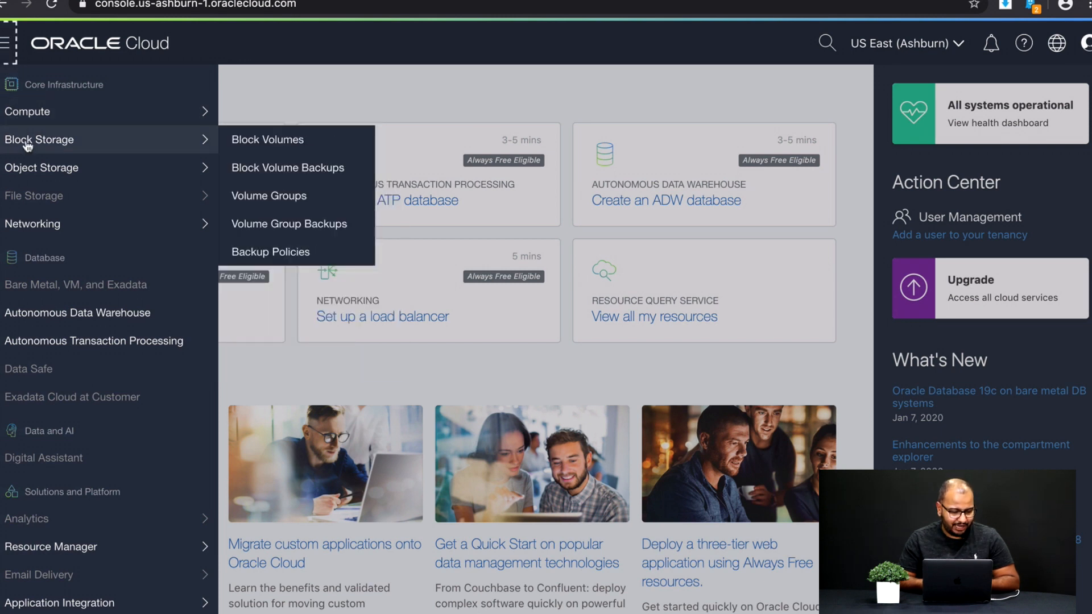
click(279, 142)
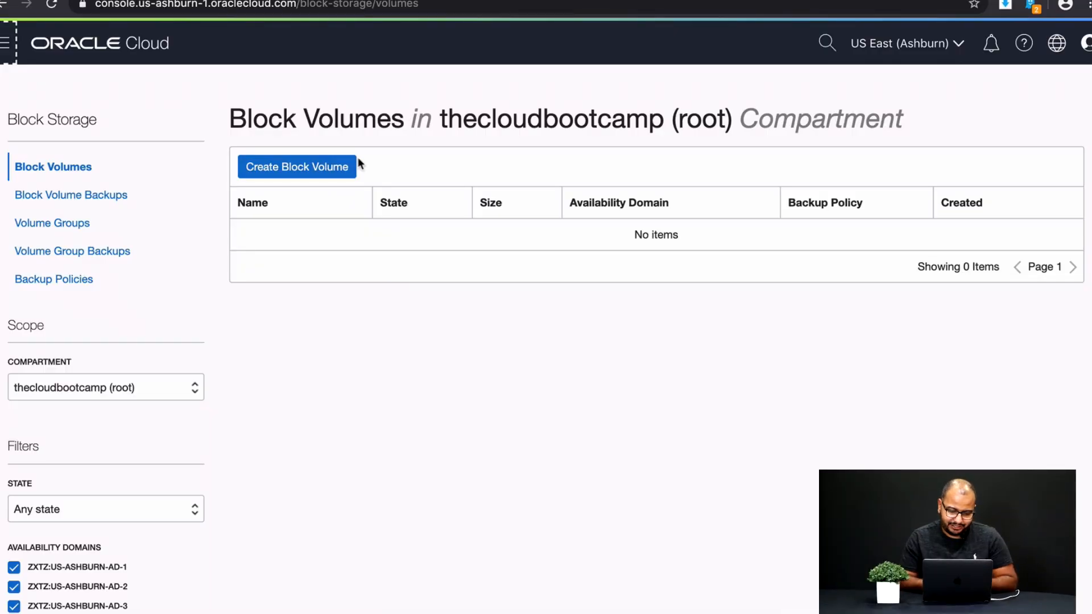
Start creating a block volume and name it data1
click(306, 170)
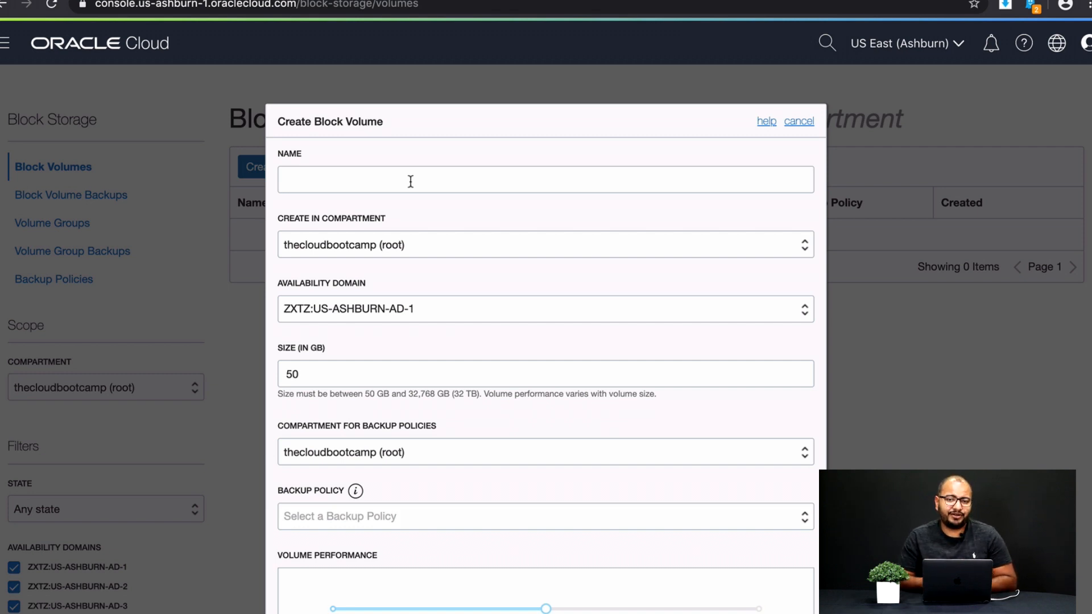
scroll(410, 181, down, 1)
click(412, 137)
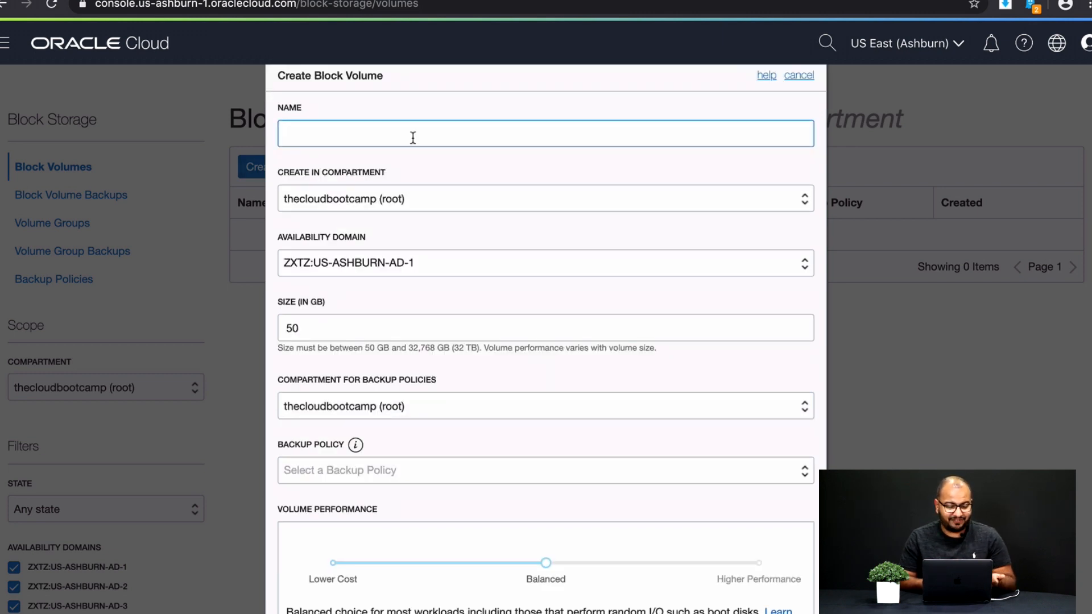
text(data1)
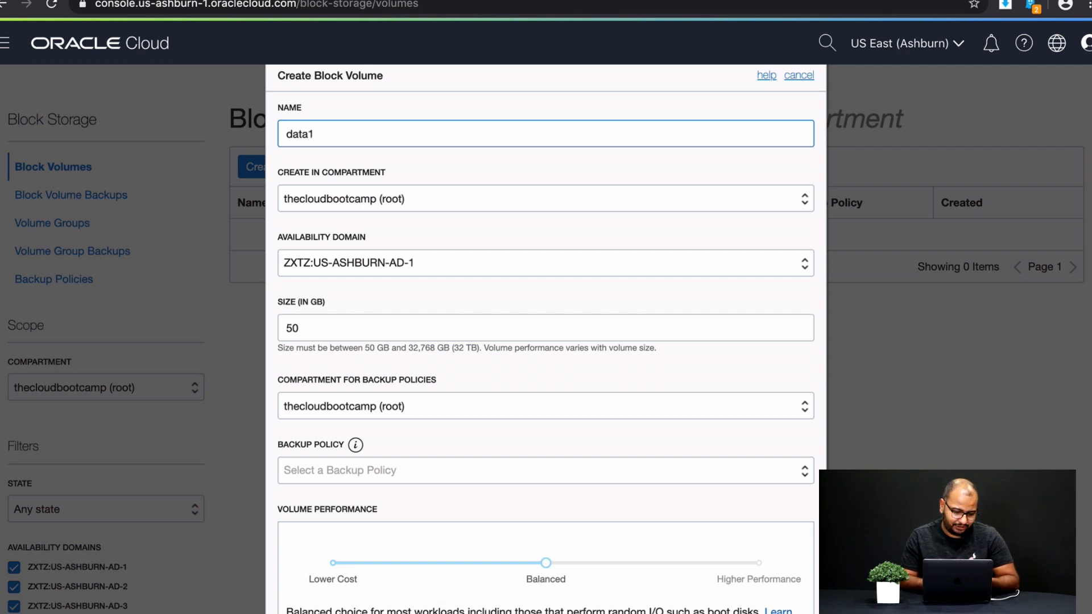
Keep thecloudbootcamp (root) as the volume's compartment and set the availability domain to ZXTZ:US-ASHBURN-AD-2 (Always Free Eligible)
scroll(546, 339, down, 1)
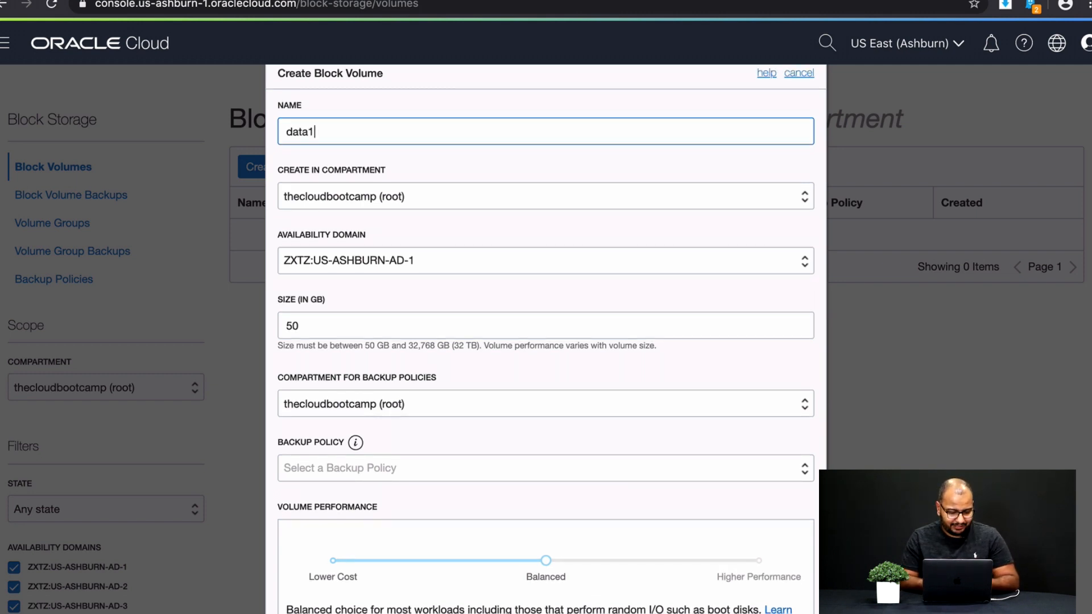
scroll(327, 137, down, 1)
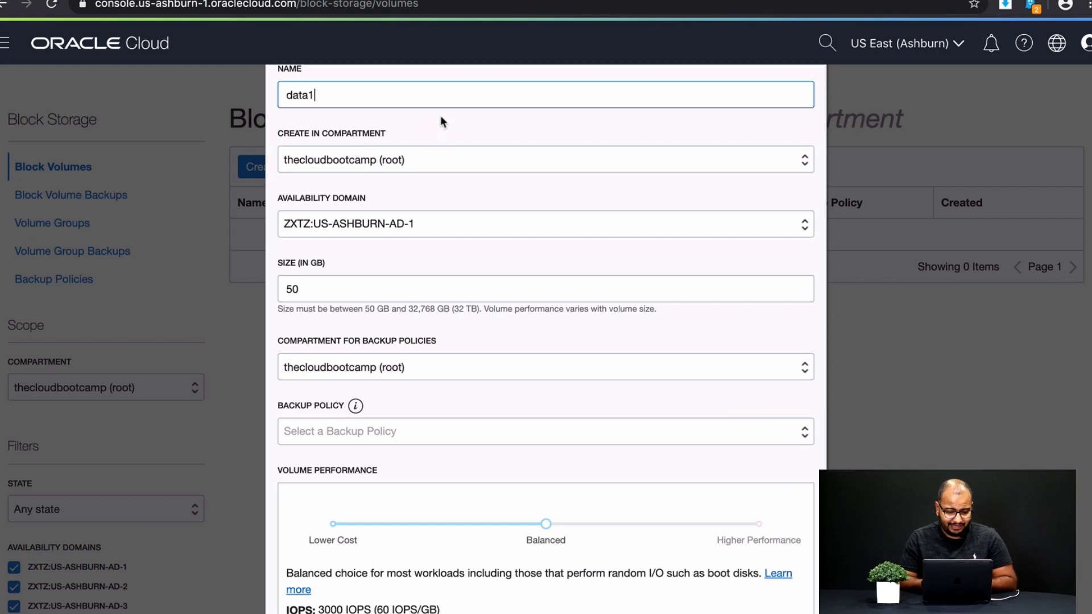
click(362, 161)
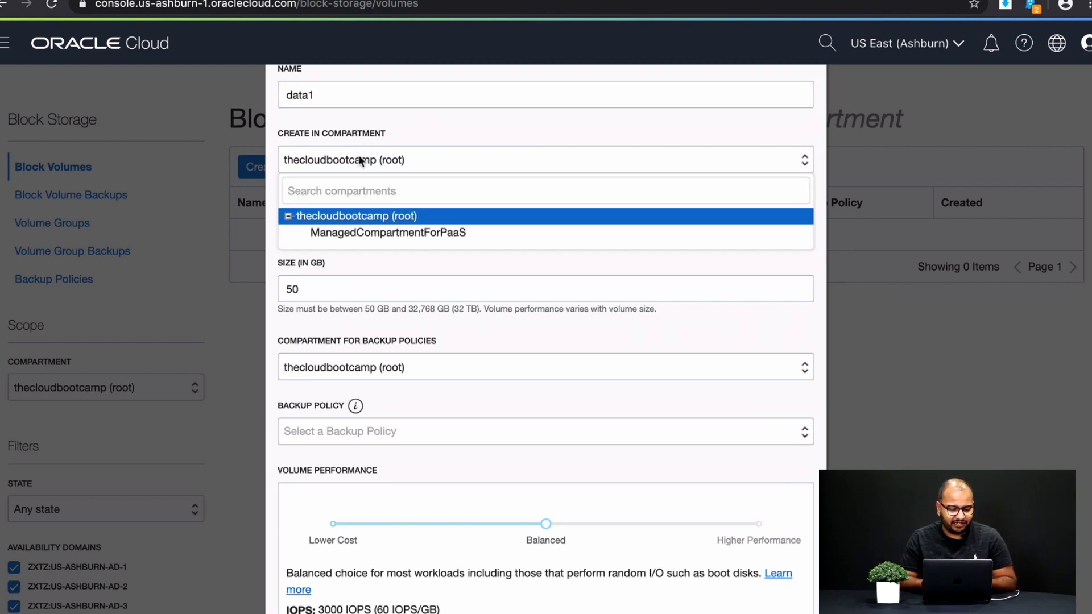
click(359, 157)
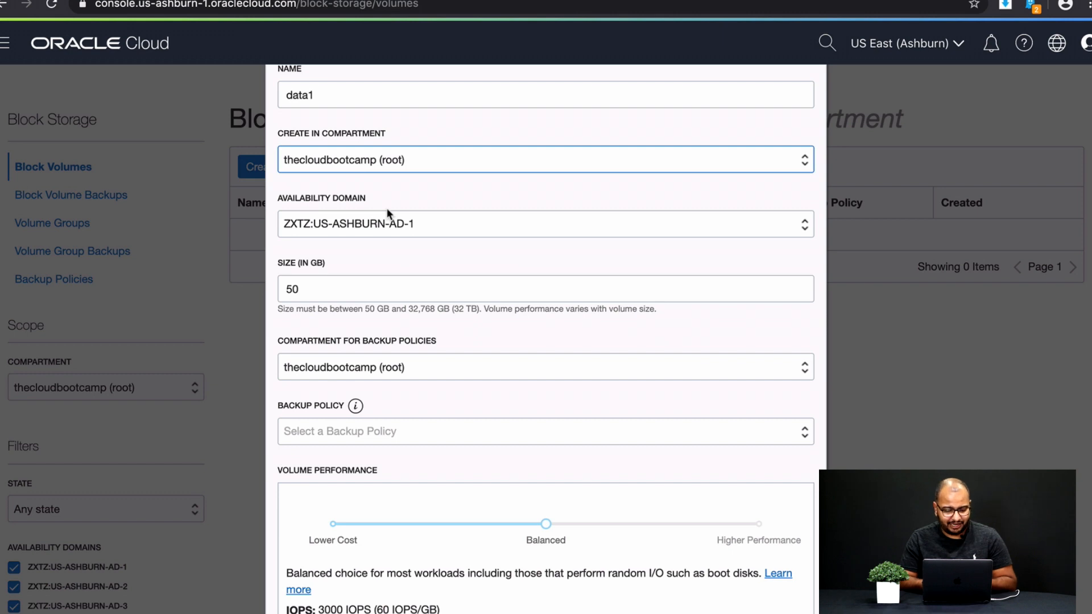
scroll(387, 210, down, 1)
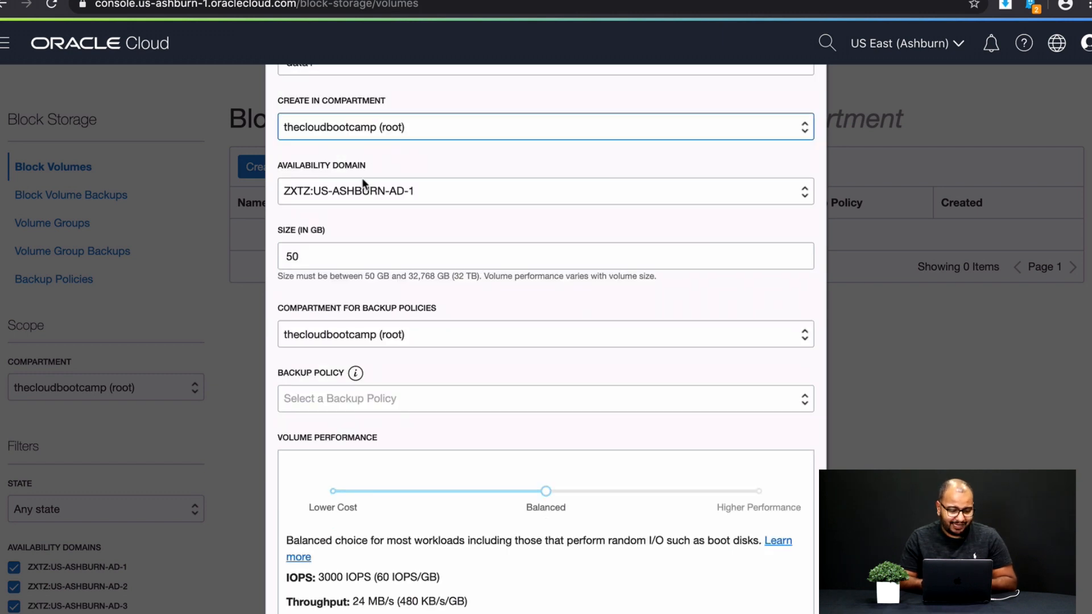
scroll(350, 190, up, 2)
scroll(352, 188, down, 2)
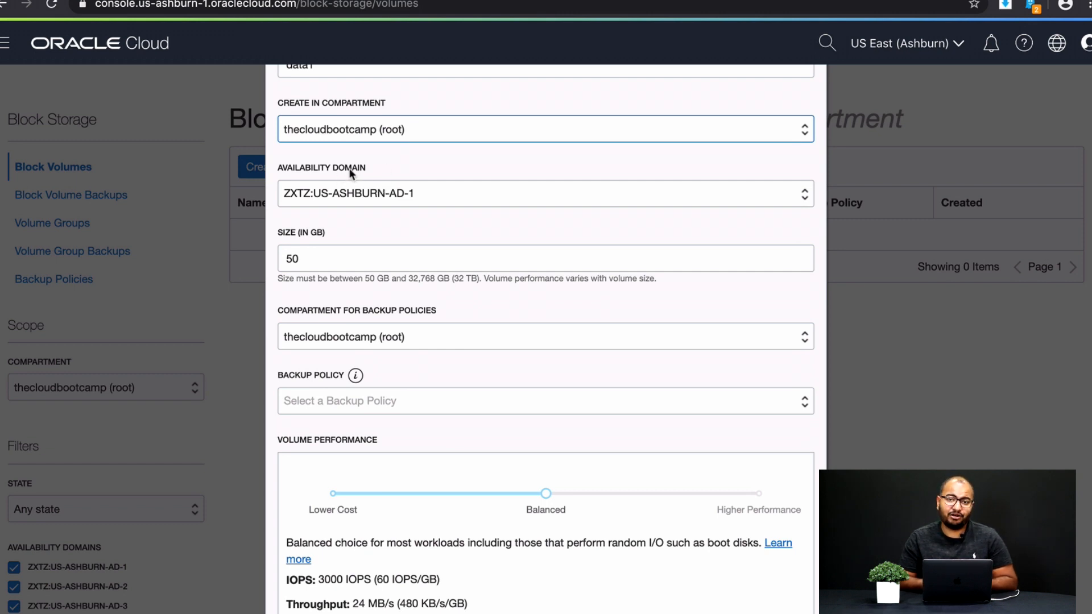
click(401, 200)
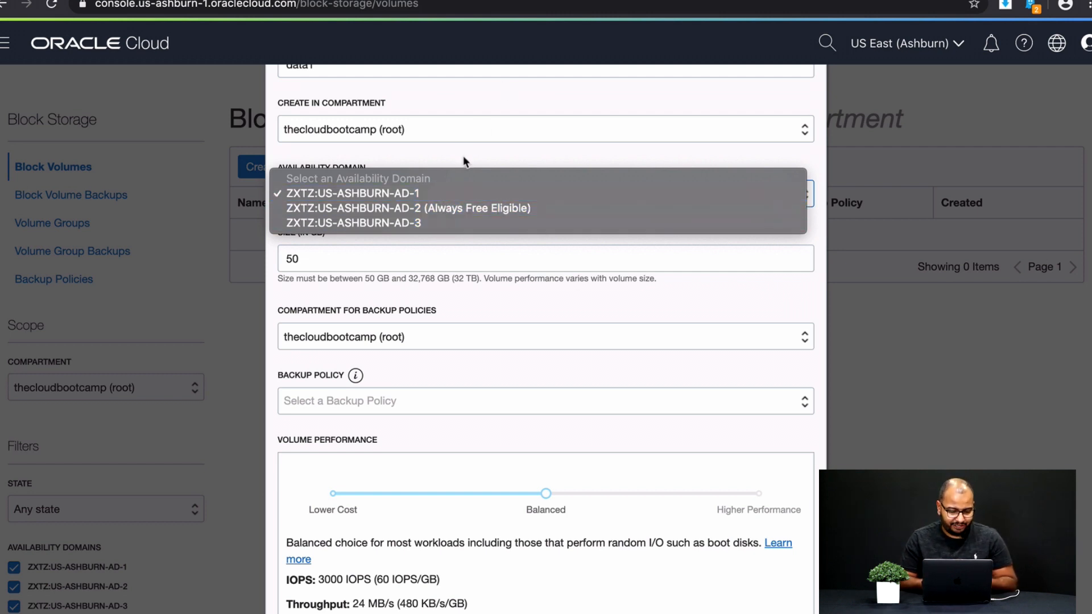
click(472, 208)
Review the volume size setting, the backup policy options and their help information without selecting a policy
scroll(442, 267, down, 1)
click(446, 216)
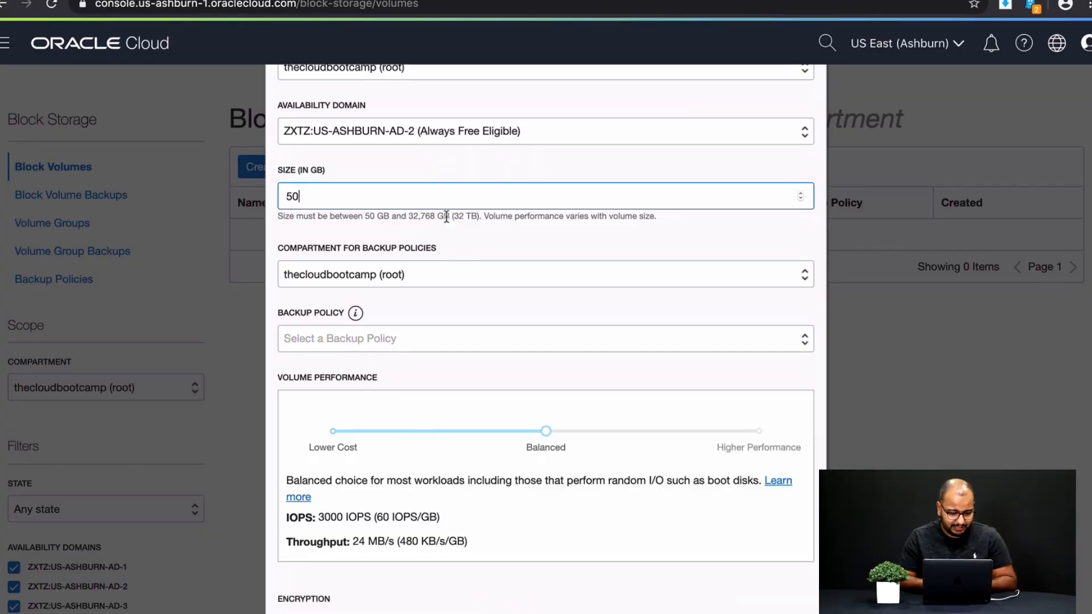
scroll(446, 216, down, 1)
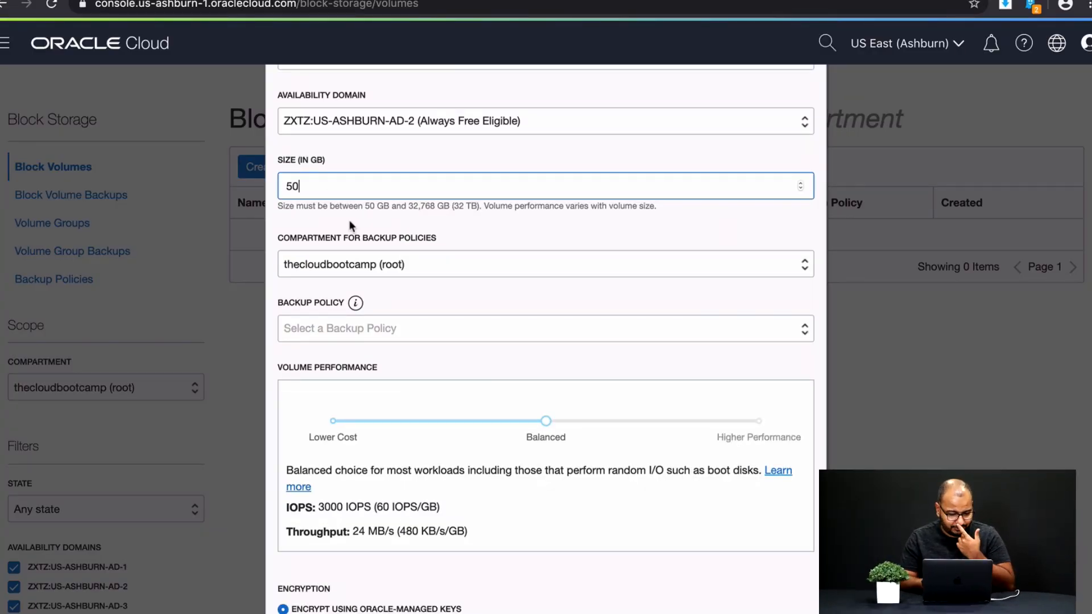
scroll(400, 265, down, 3)
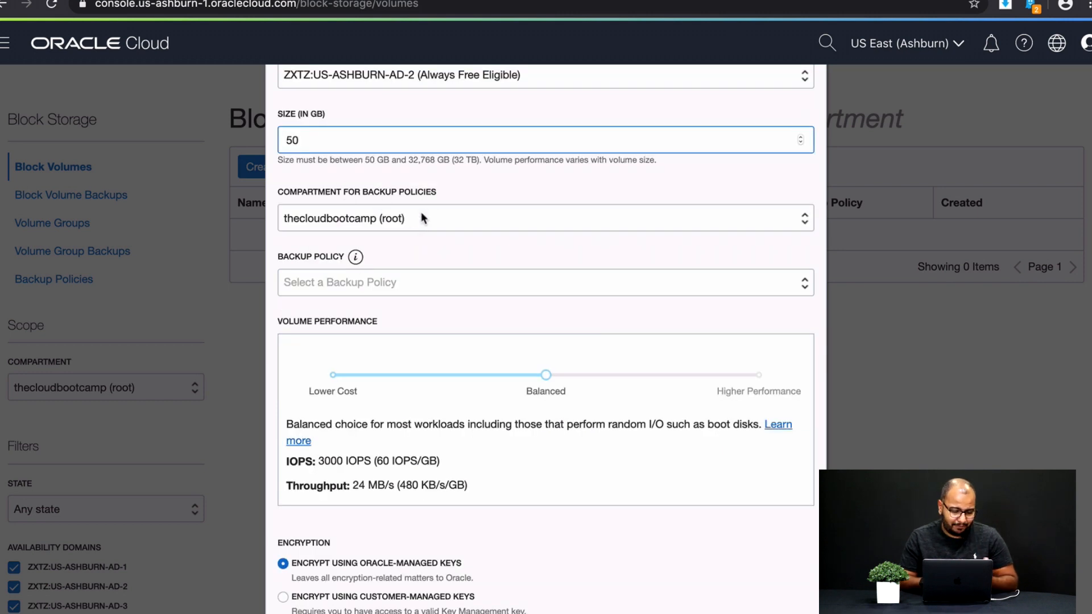
scroll(397, 265, down, 1)
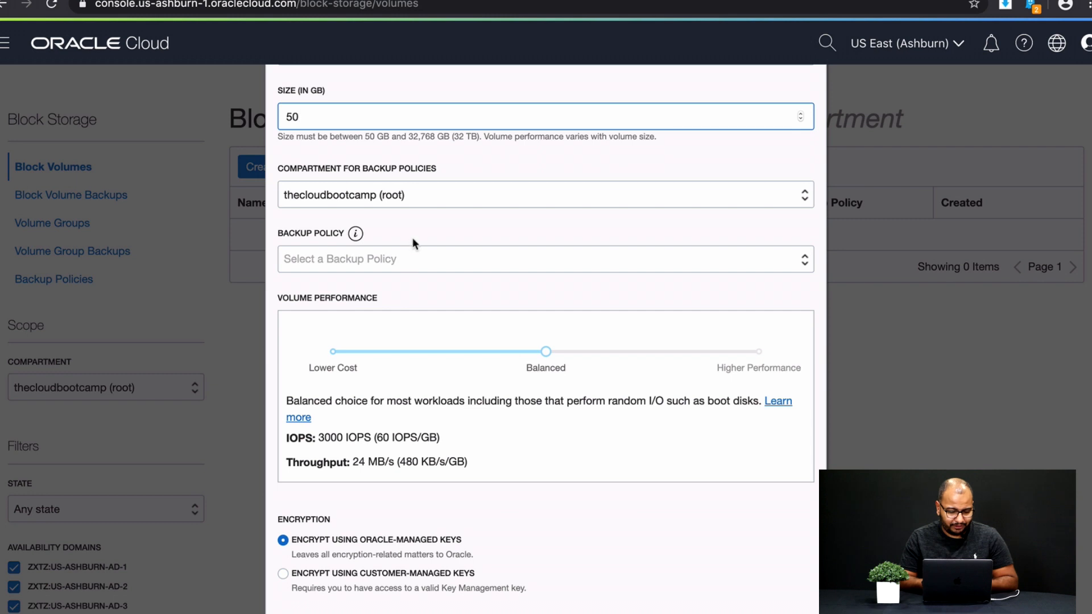
scroll(413, 243, down, 1)
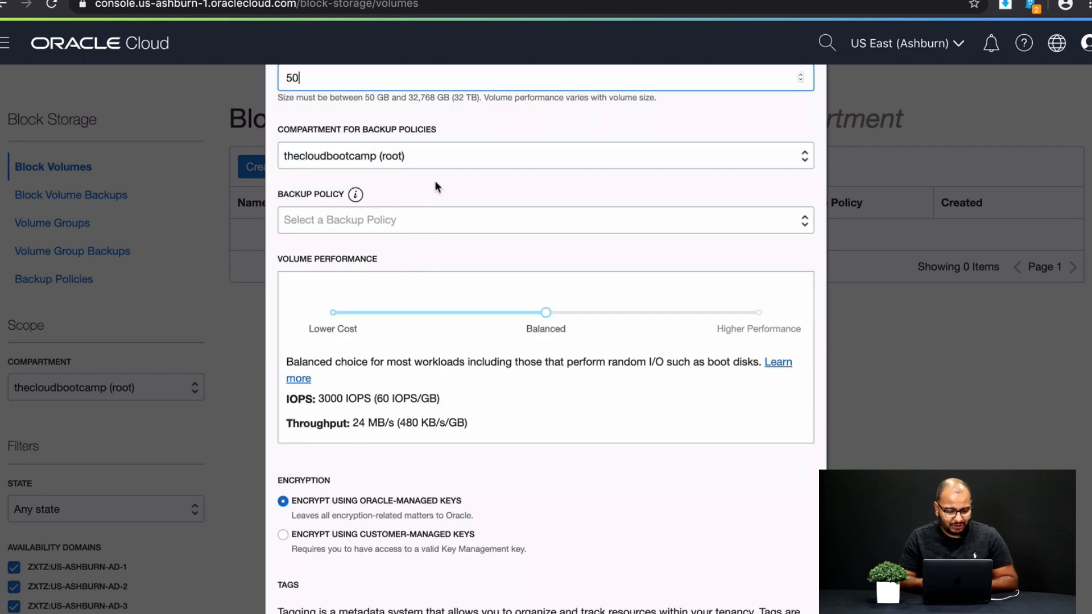
scroll(436, 204, down, 1)
click(450, 193)
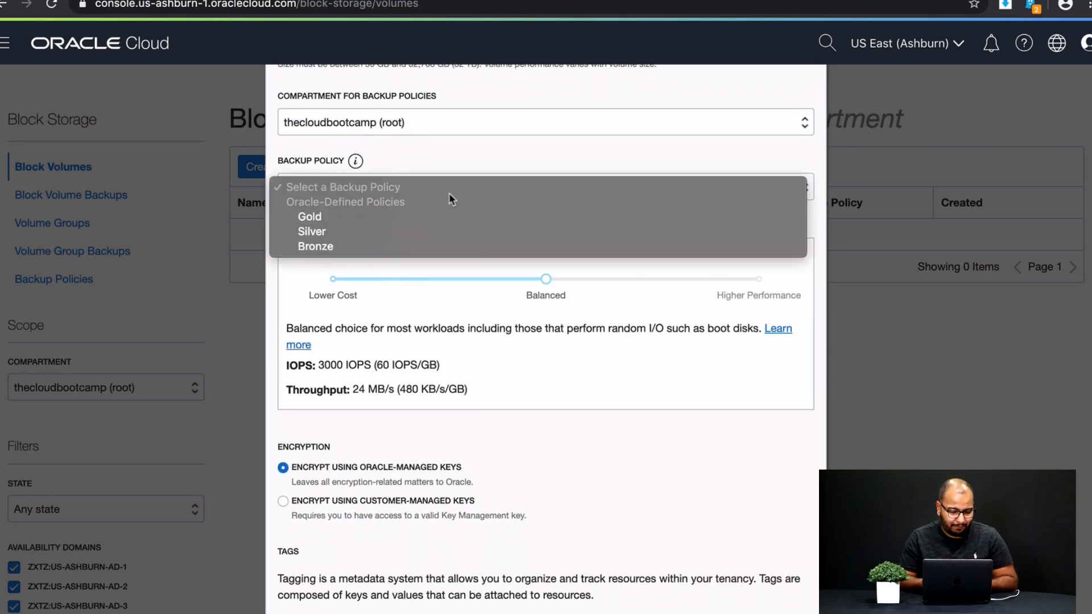
click(356, 162)
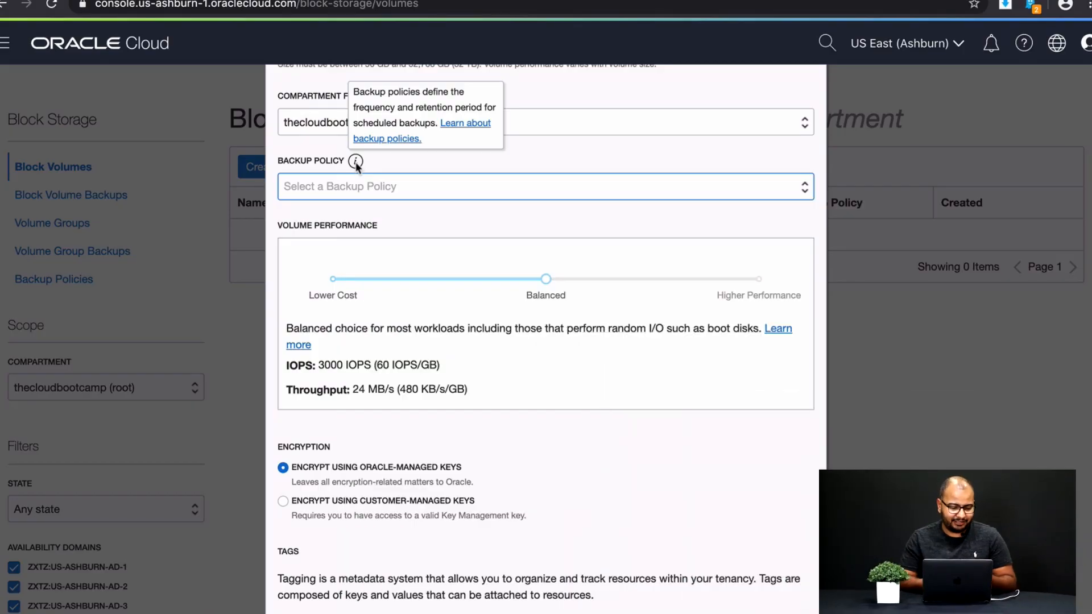
click(379, 183)
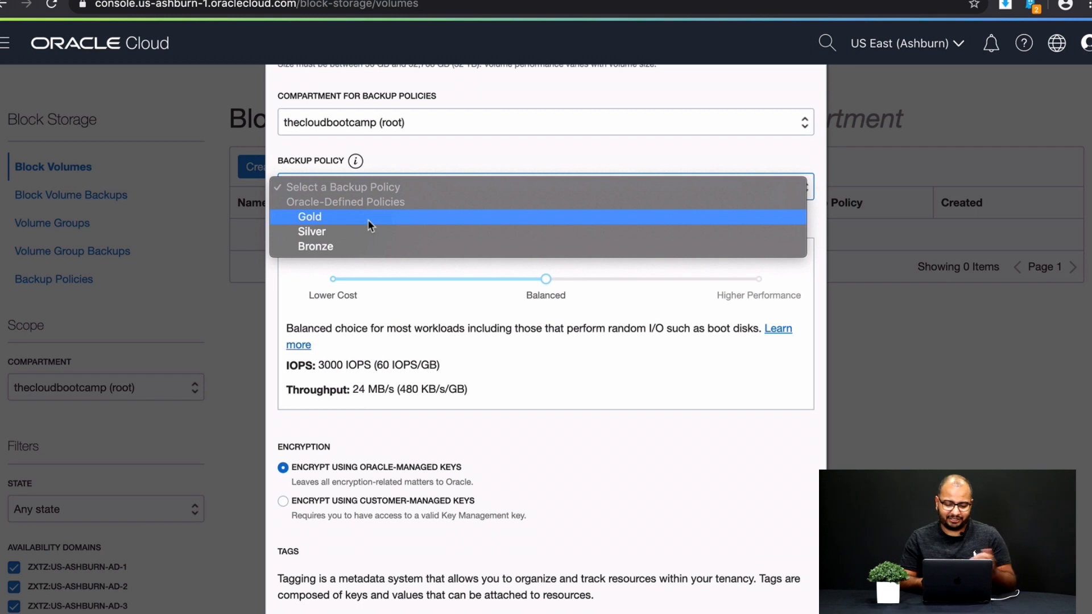
click(421, 186)
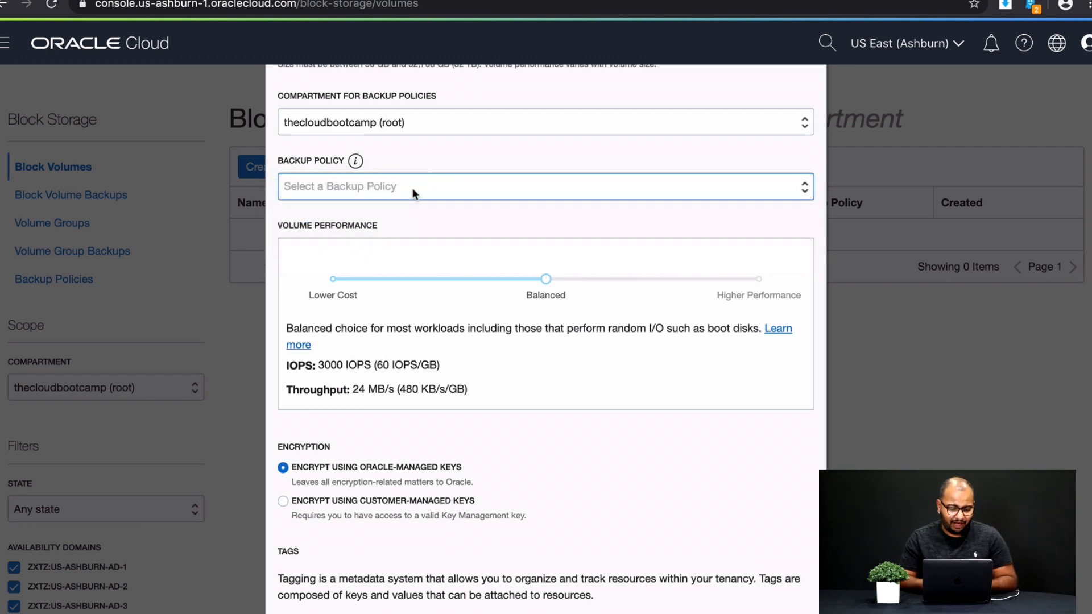
Compare the volume performance levels, including Lower Cost, and set the volume performance to Higher Performance
scroll(400, 208, down, 2)
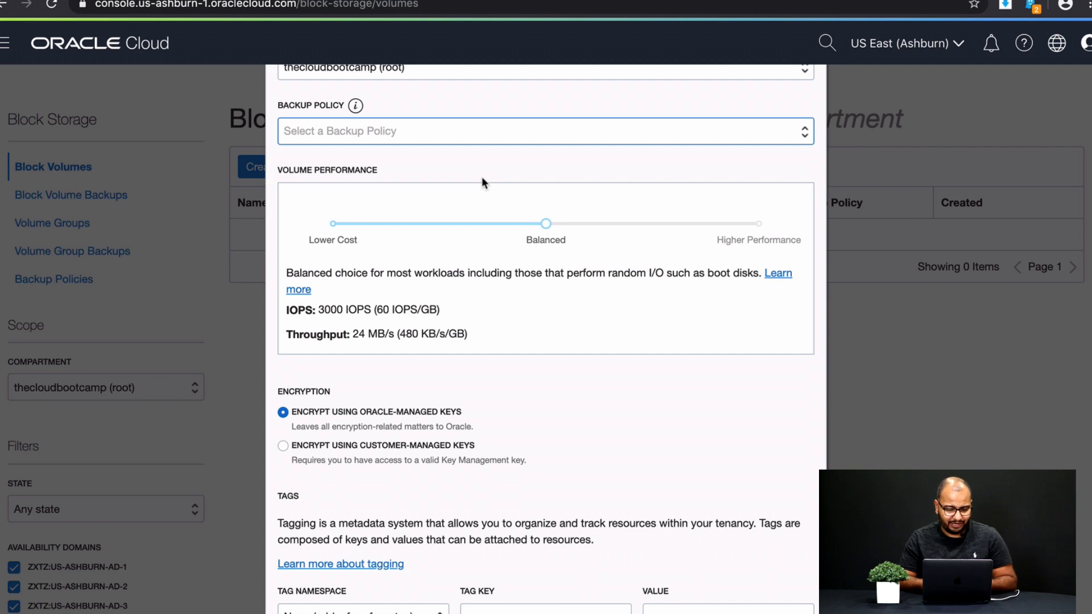
scroll(482, 182, down, 3)
scroll(405, 129, up, 1)
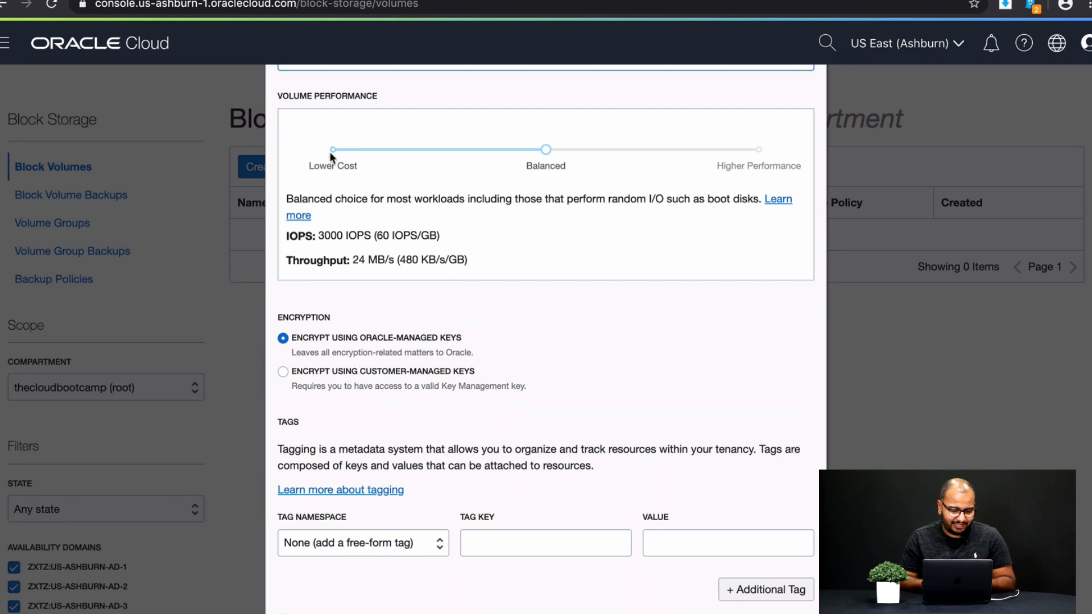
click(332, 155)
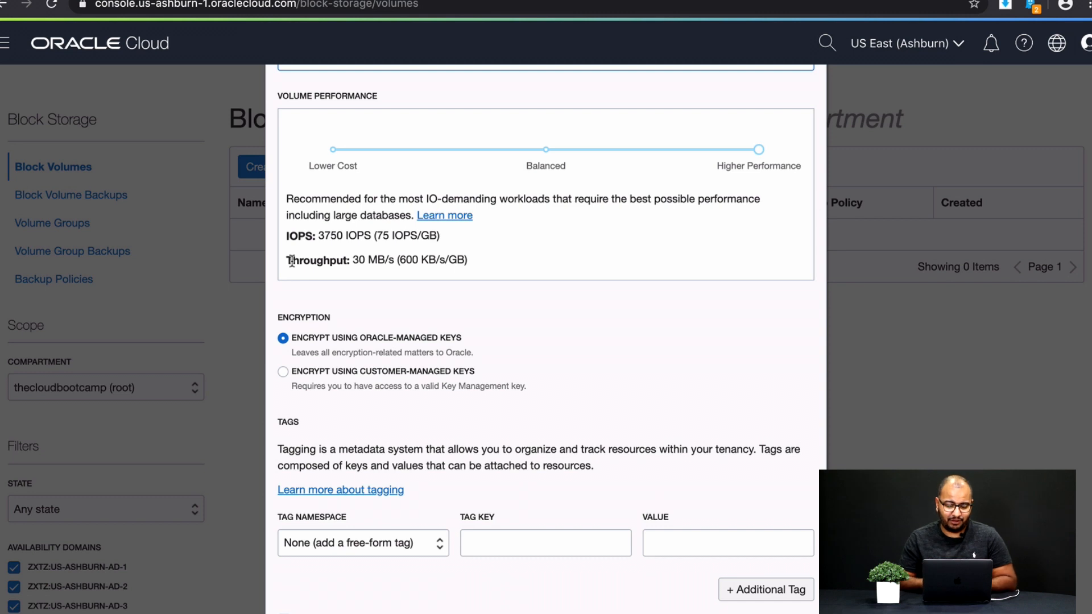
Add a free-form tag with key environment and value demo, and create the block volume with Oracle-managed encryption keys
scroll(360, 249, down, 3)
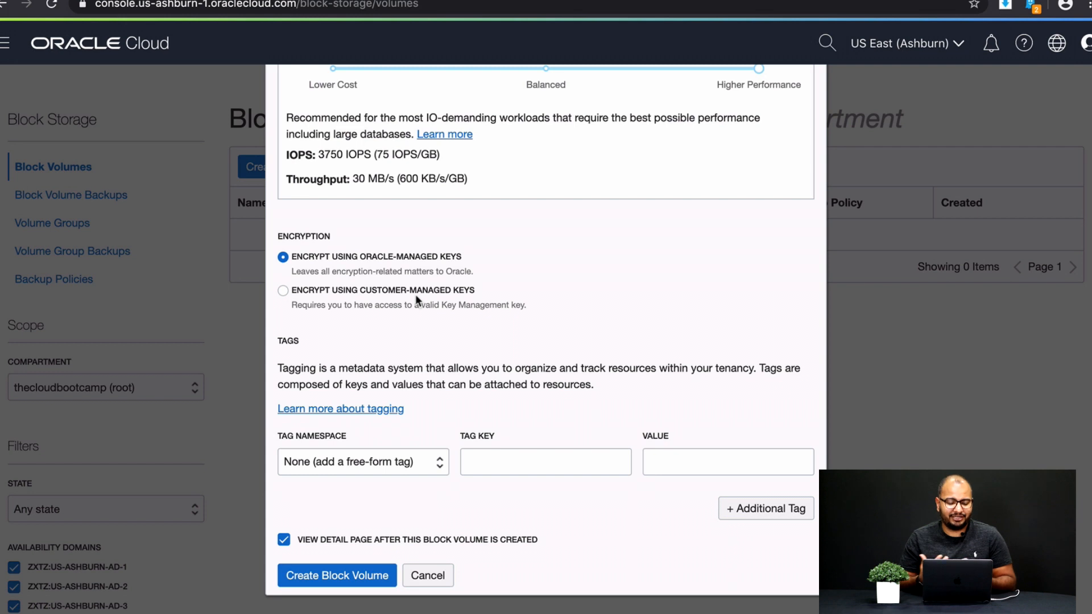
scroll(415, 294, down, 1)
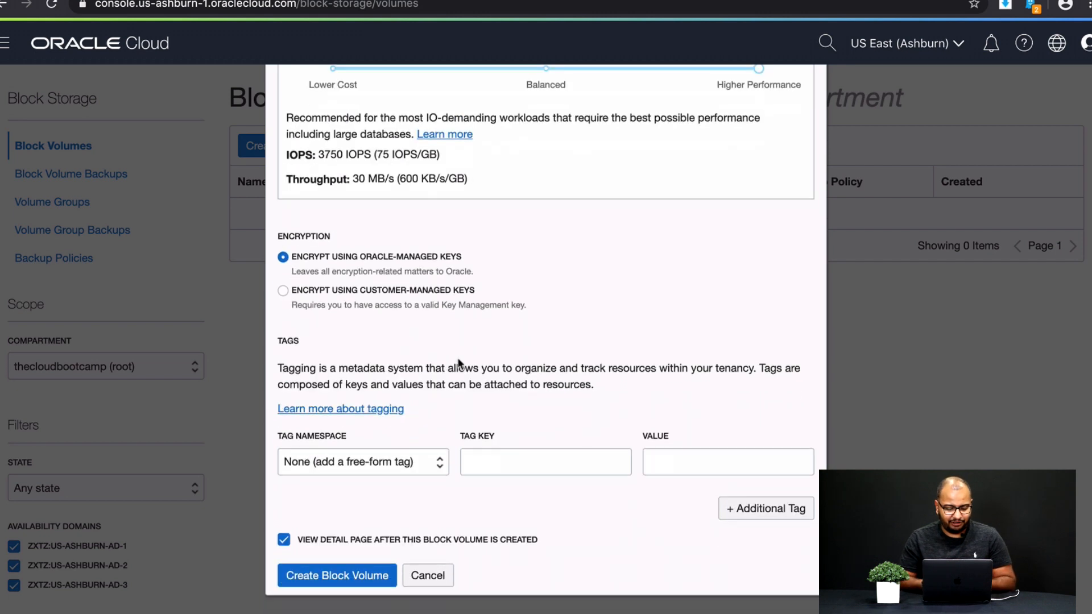
click(504, 463)
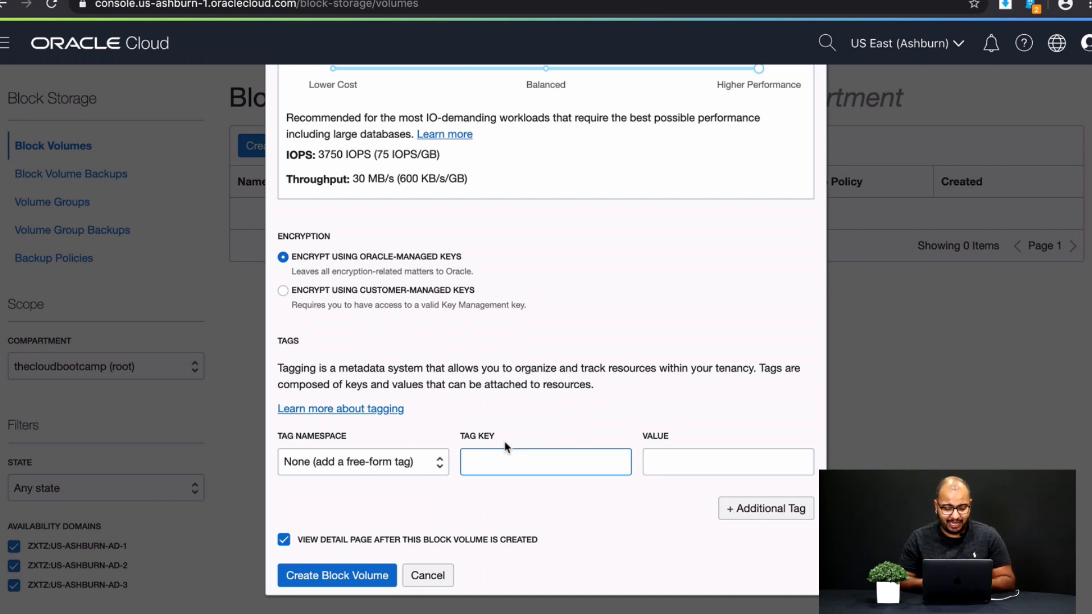
text(envi)
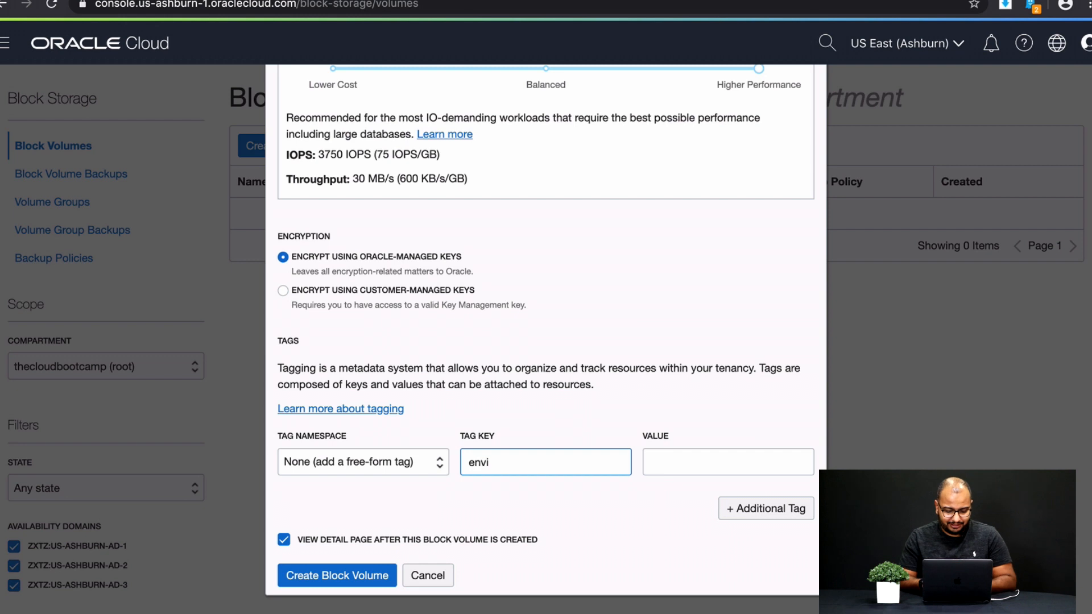
text(ronment)
key(Tab)
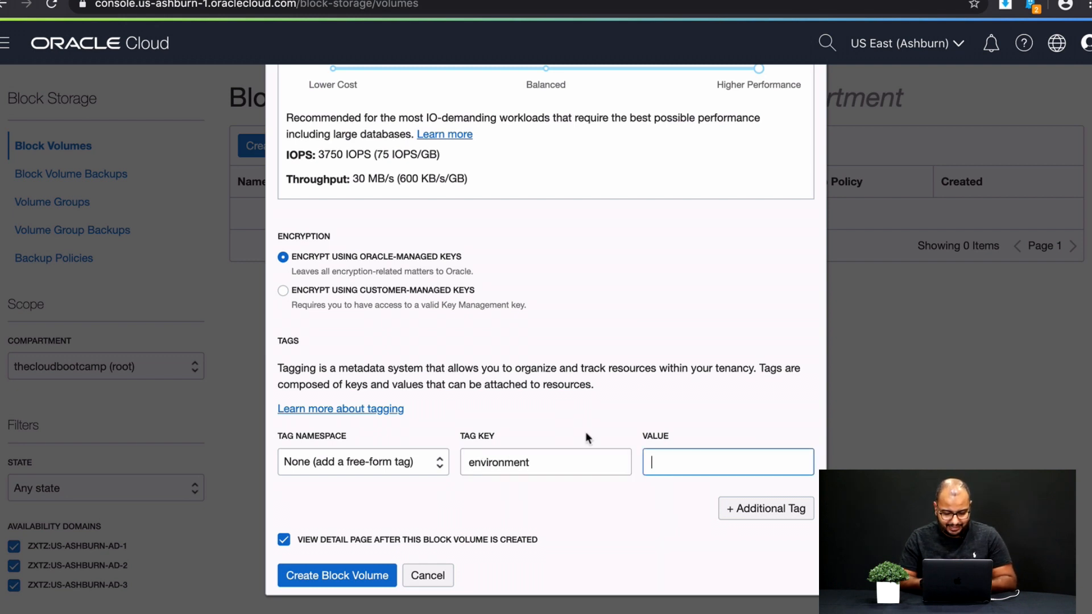
text(demo)
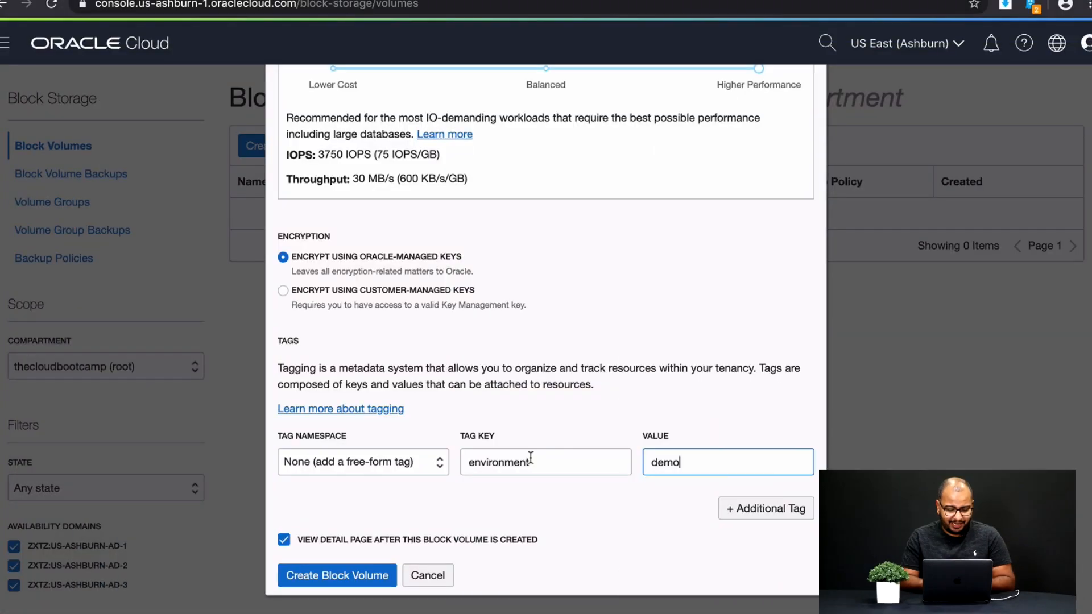
click(321, 579)
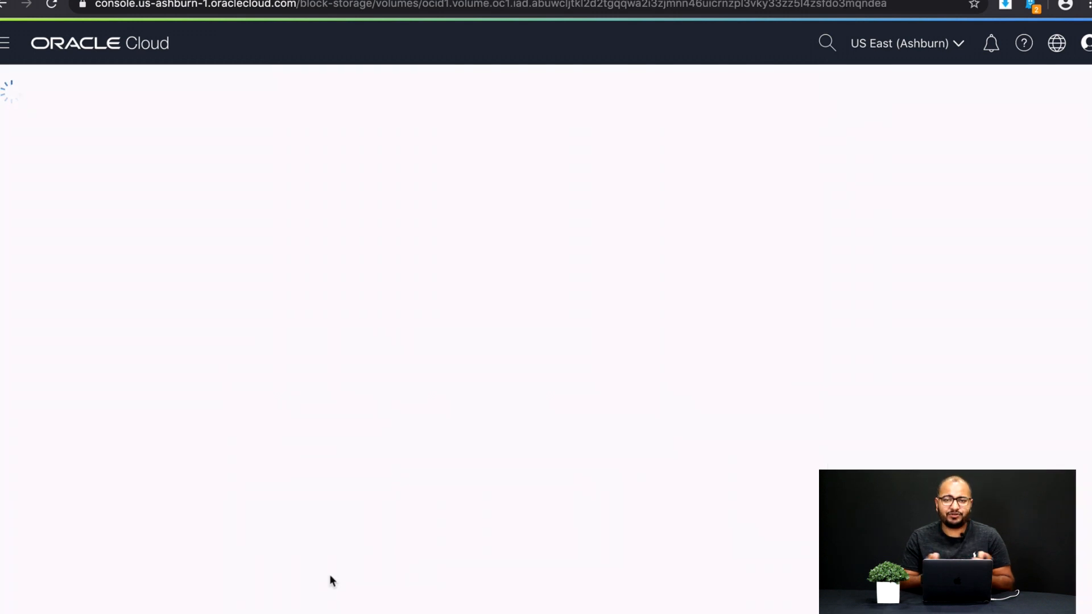